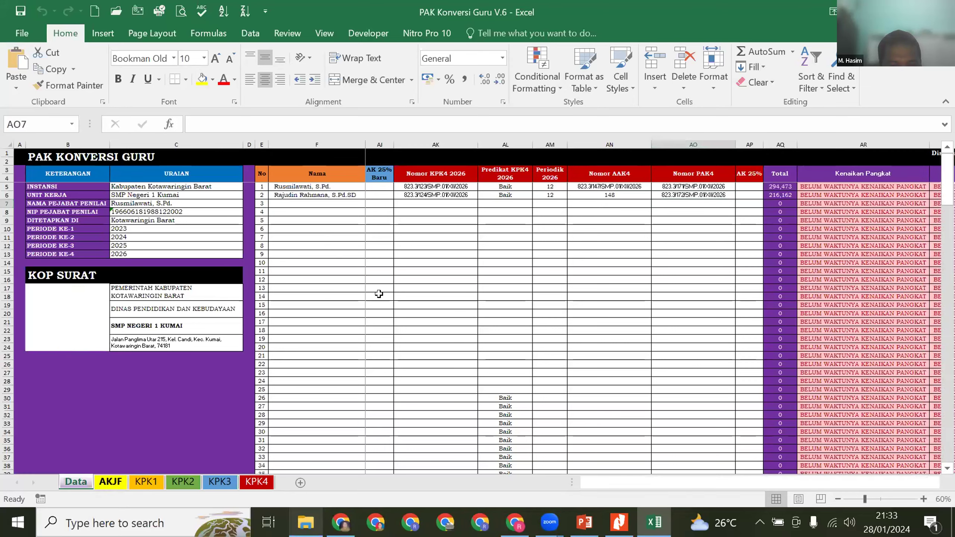
Look over the credit tables on the AKJF sheet and the full credit conversion report on the KPK1 sheet
key(ctrl+Page_Down)
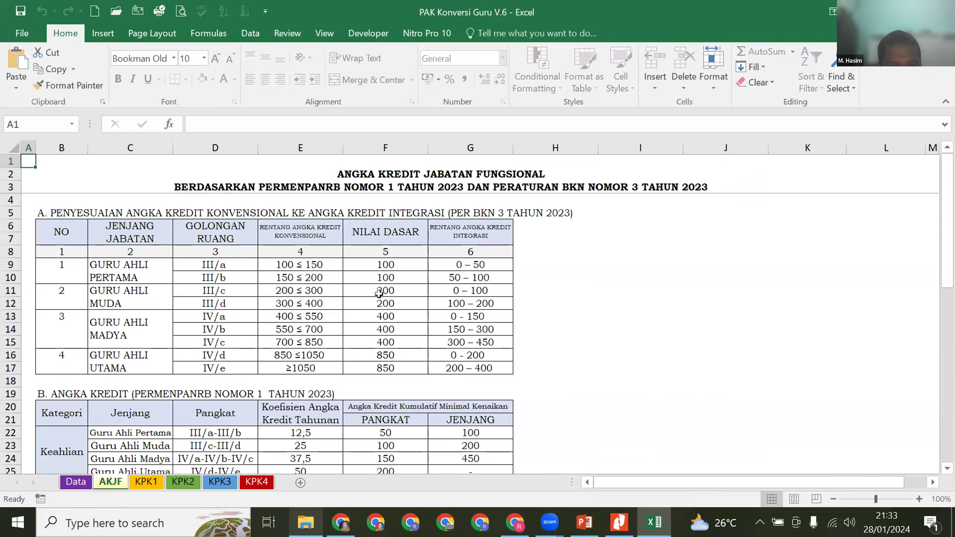
scroll(379, 294, down, 3)
scroll(379, 294, down, 1)
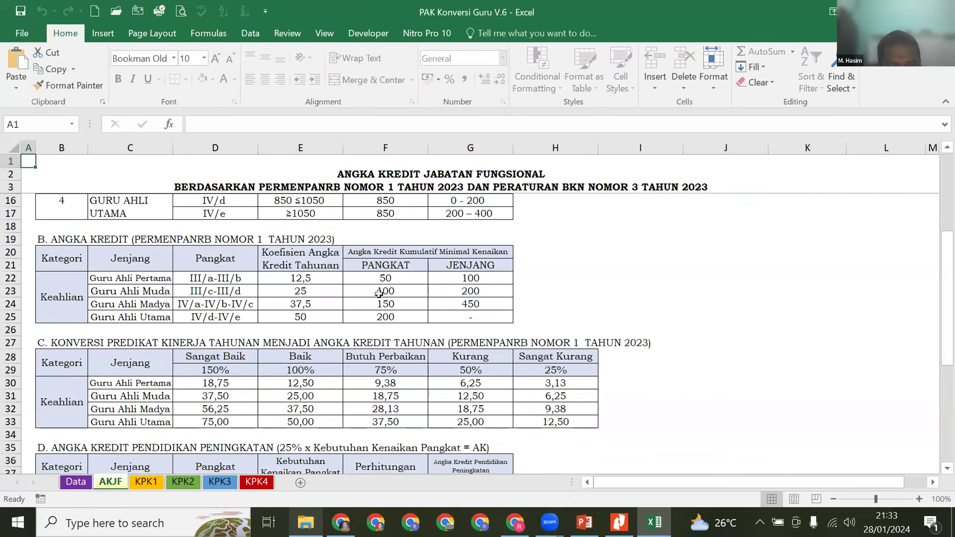
key(ctrl+Page_Down)
scroll(379, 294, down, 5)
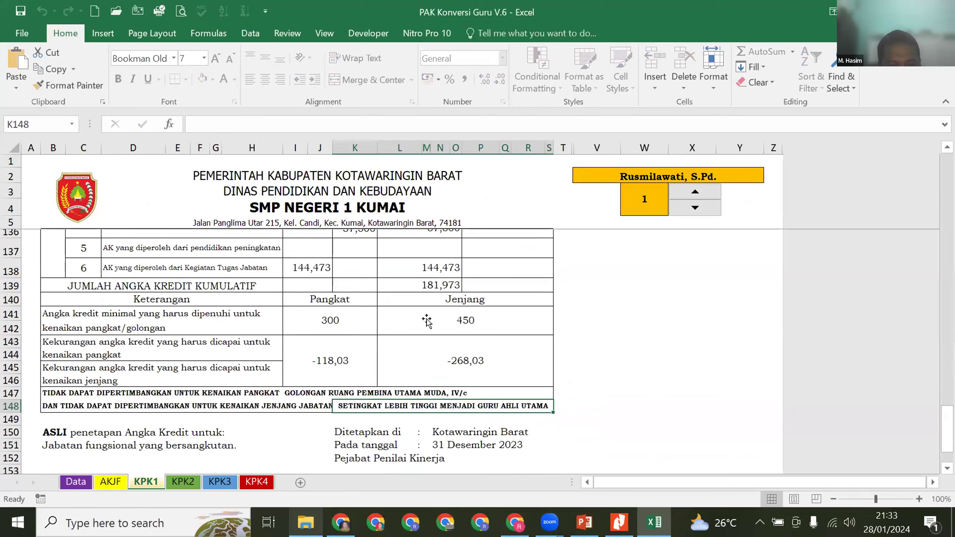
scroll(381, 377, down, 1)
scroll(381, 378, up, 20)
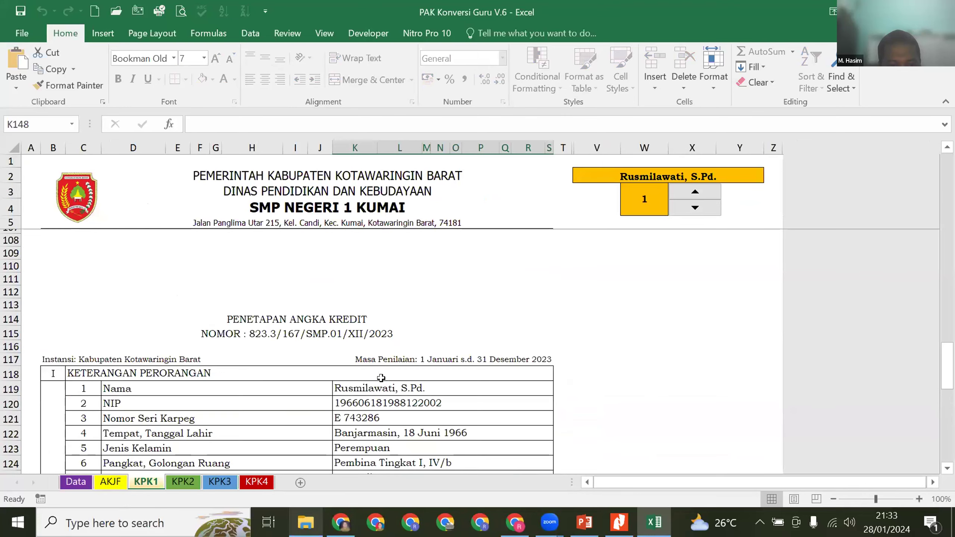
scroll(283, 300, up, 5)
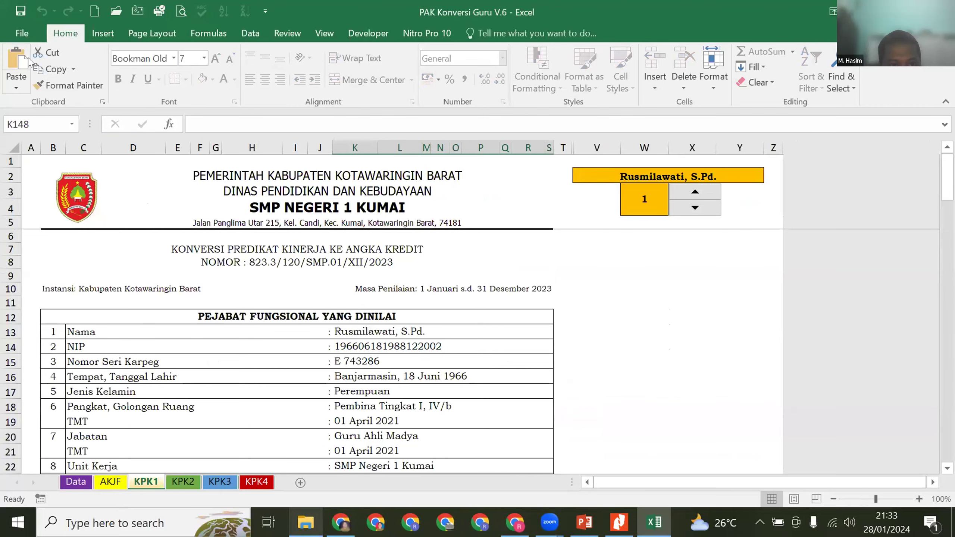
Save the KPK1 report as a PDF named PAK Konversi Guru V.6 on the Data (D:) drive
click(22, 33)
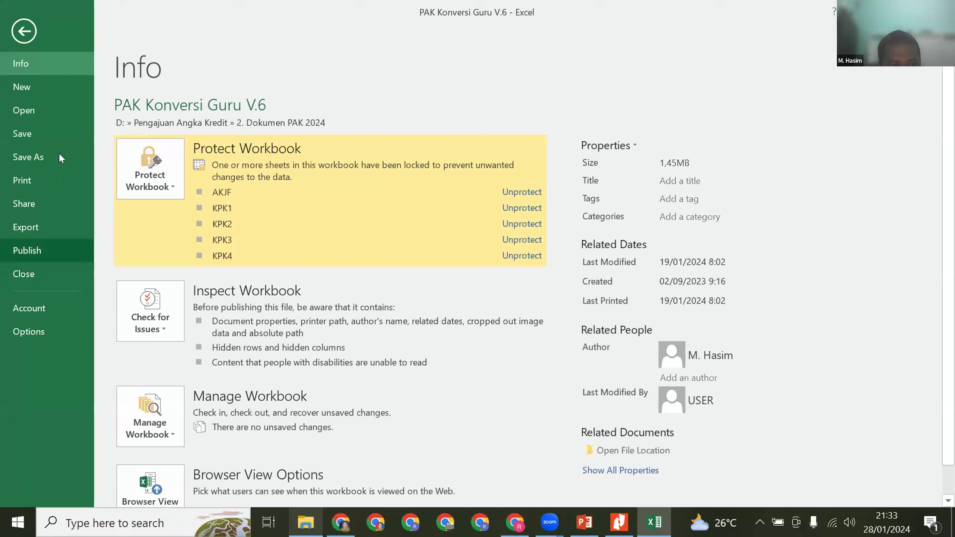
click(385, 256)
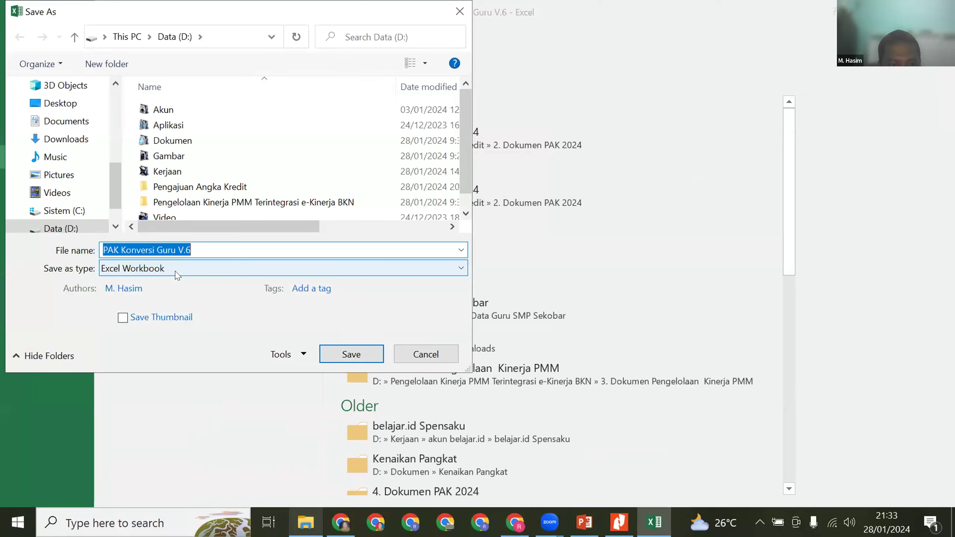
click(174, 270)
click(175, 306)
click(352, 417)
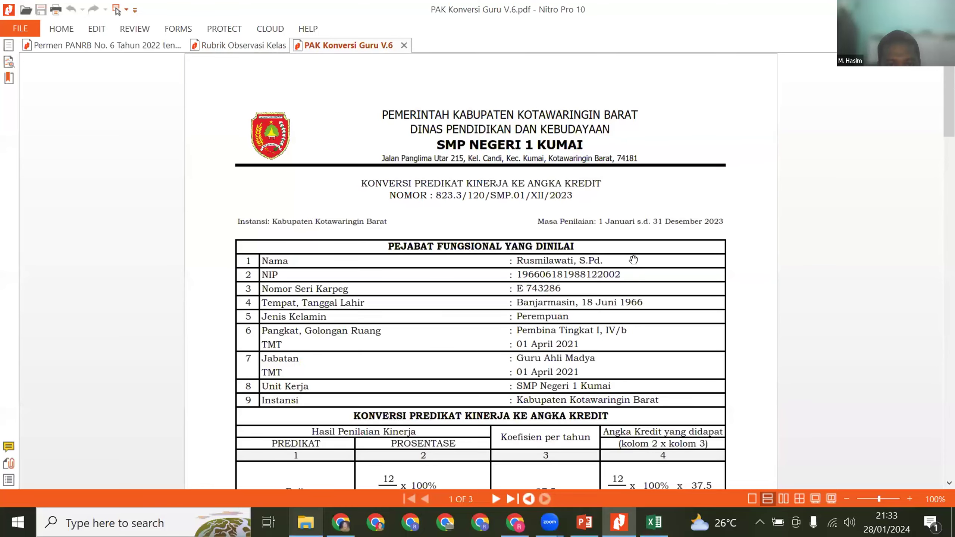
Review the exported PDF's conversion, accumulation and credit determination pages, and close the document
scroll(634, 260, down, 3)
scroll(210, 331, down, 2)
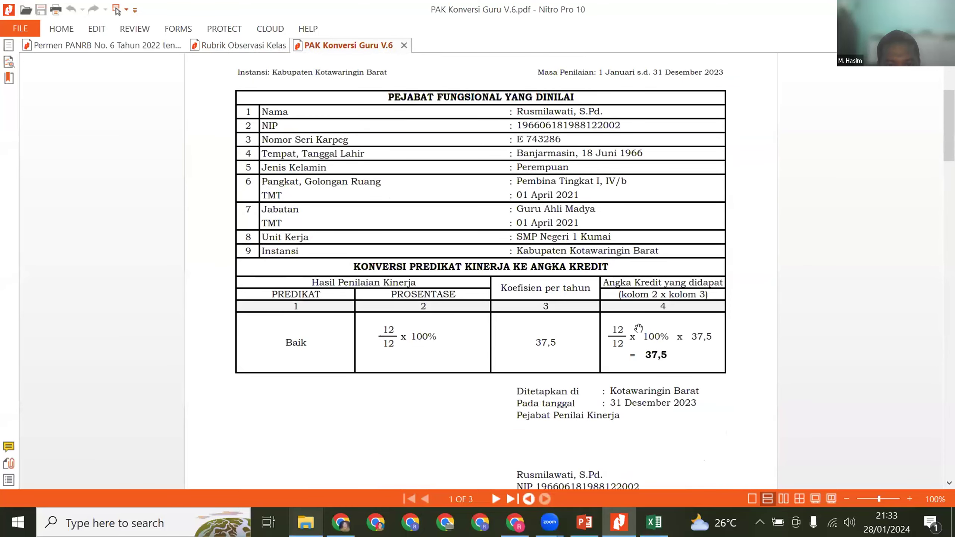
scroll(638, 328, down, 12)
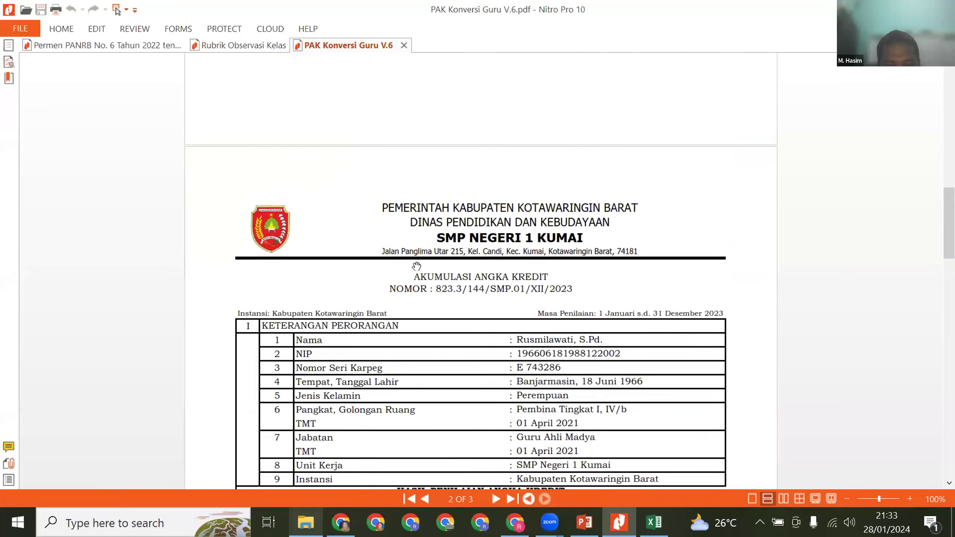
scroll(416, 266, down, 9)
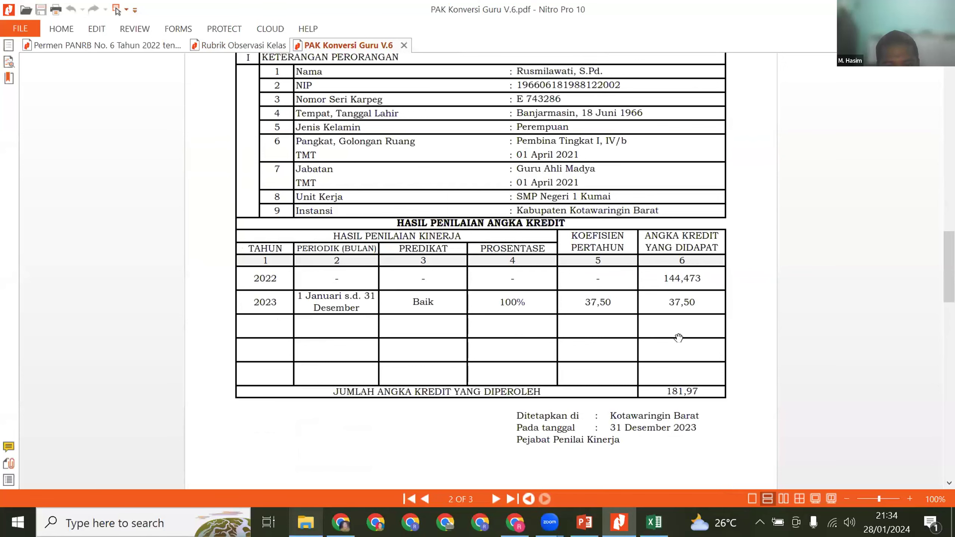
scroll(678, 337, down, 10)
scroll(565, 323, down, 8)
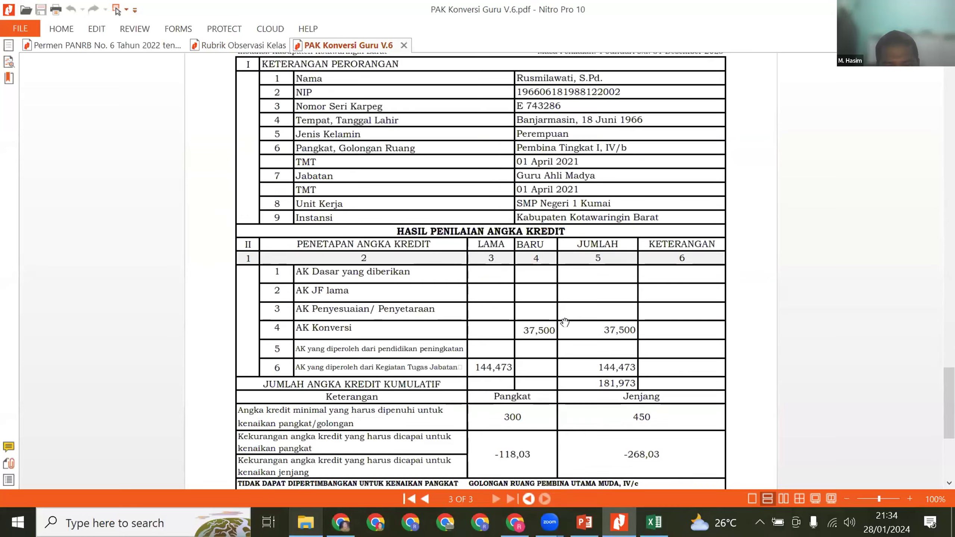
scroll(490, 297, down, 2)
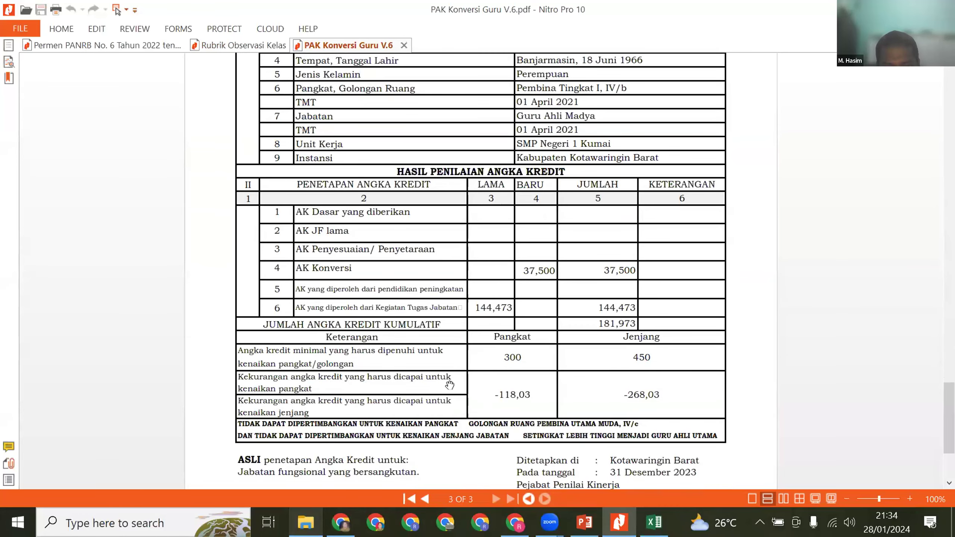
scroll(450, 385, down, 2)
scroll(447, 385, up, 11)
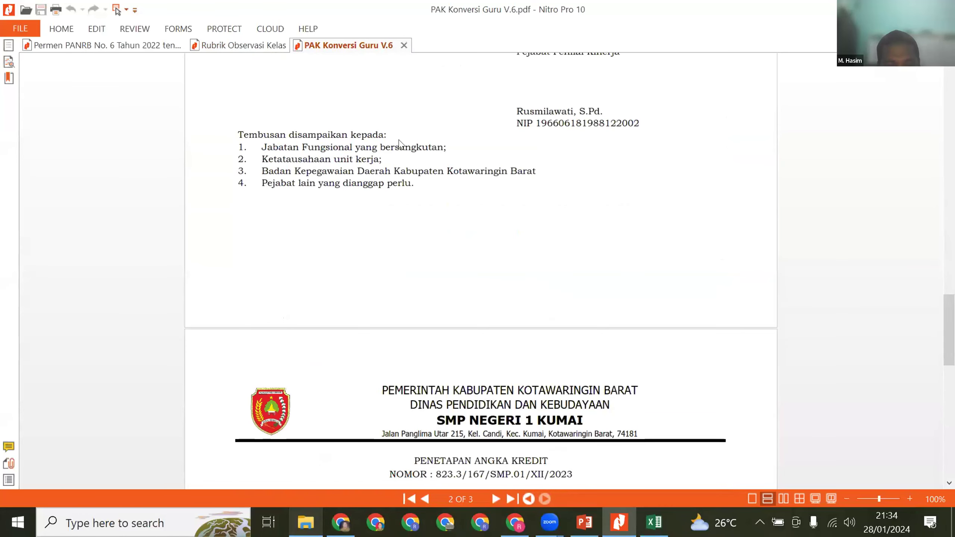
key(ctrl+w)
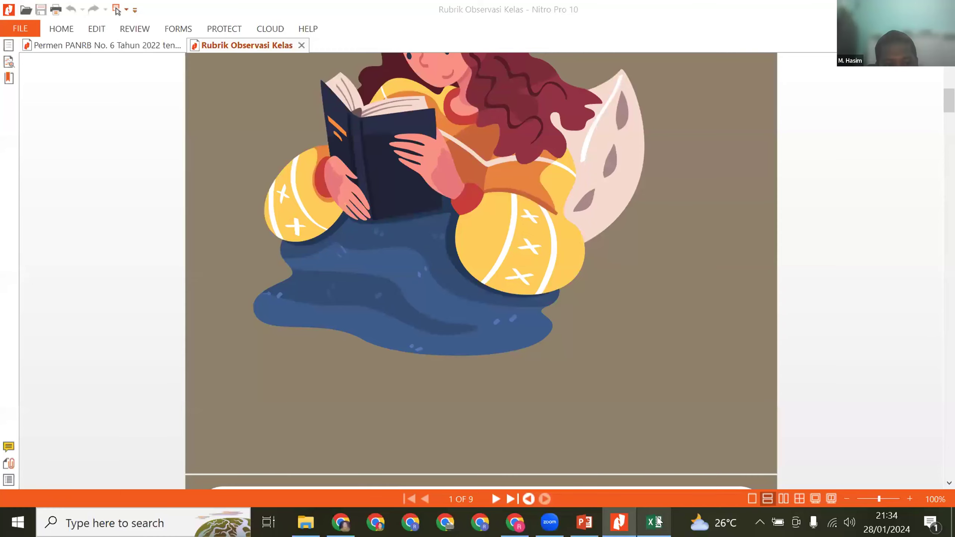
Switch back to Excel and look over the AKJF reference tables and the Data sheet
click(657, 521)
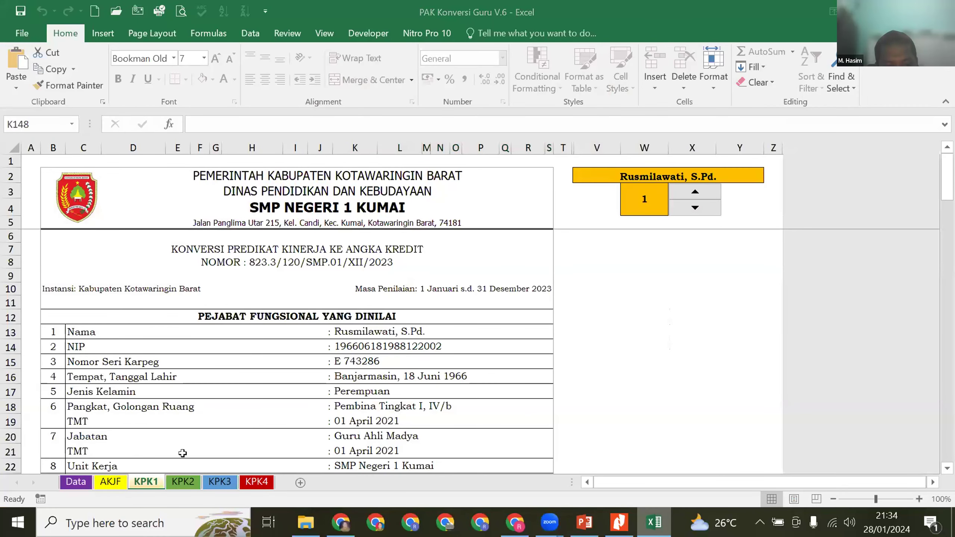
click(108, 483)
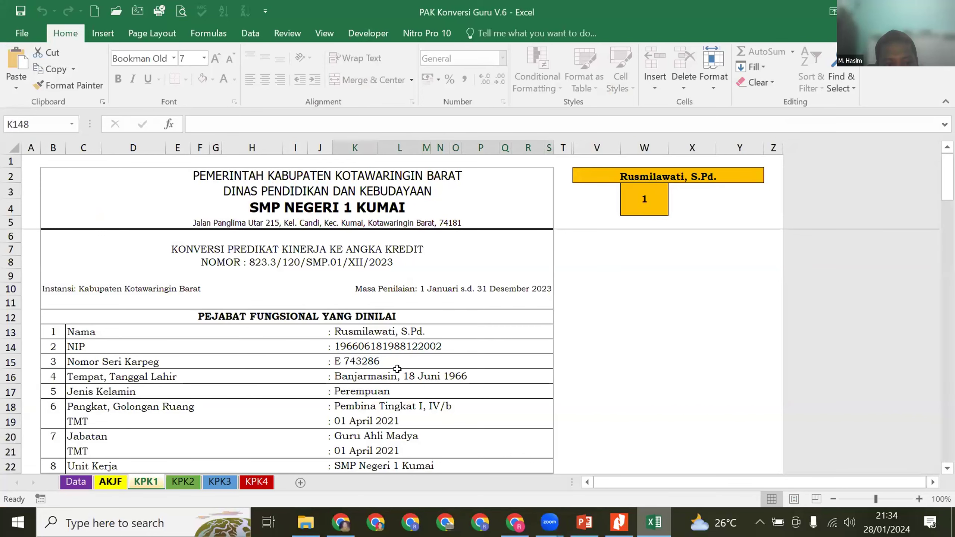
scroll(397, 370, up, 4)
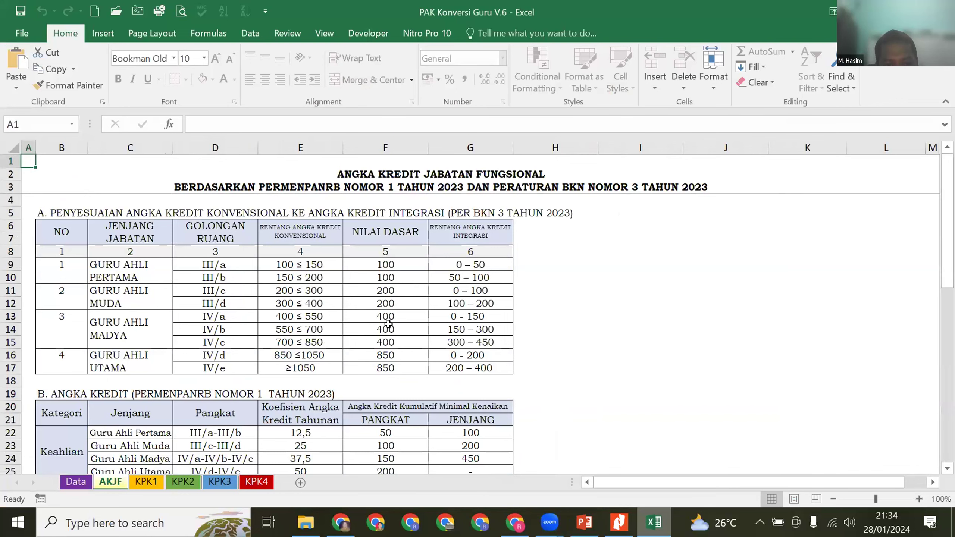
scroll(333, 309, down, 3)
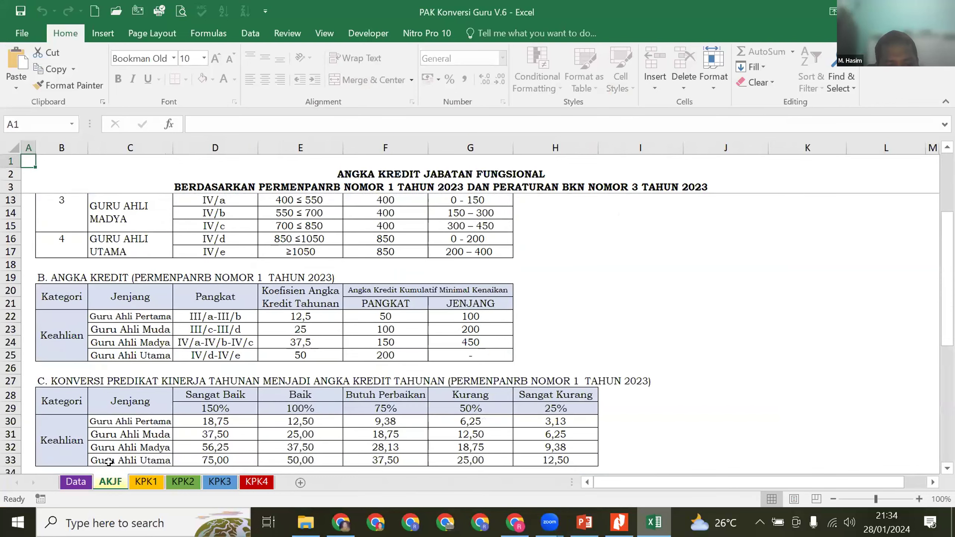
click(76, 482)
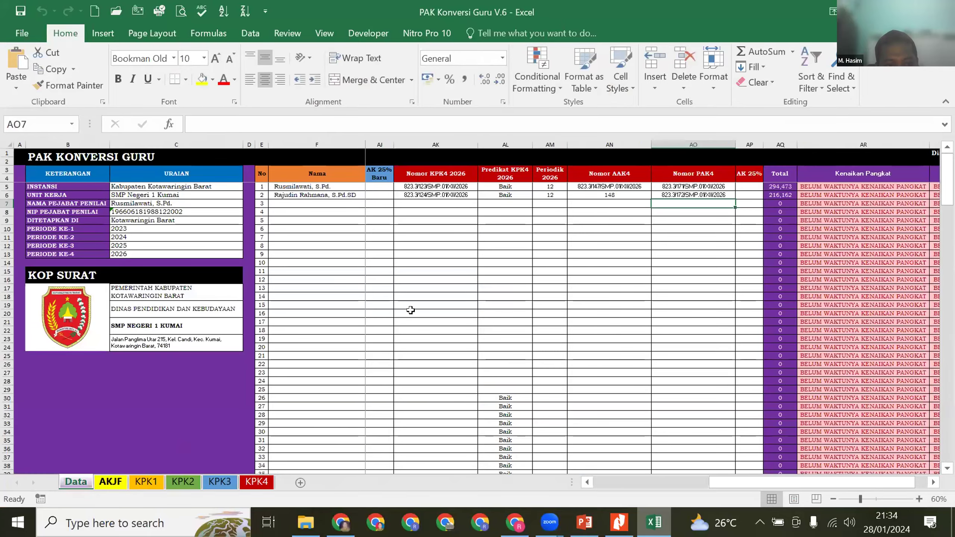
Examine AKJF sections A to C on integration ranges, cumulative credit minimums and the yearly performance predicate conversion
click(110, 482)
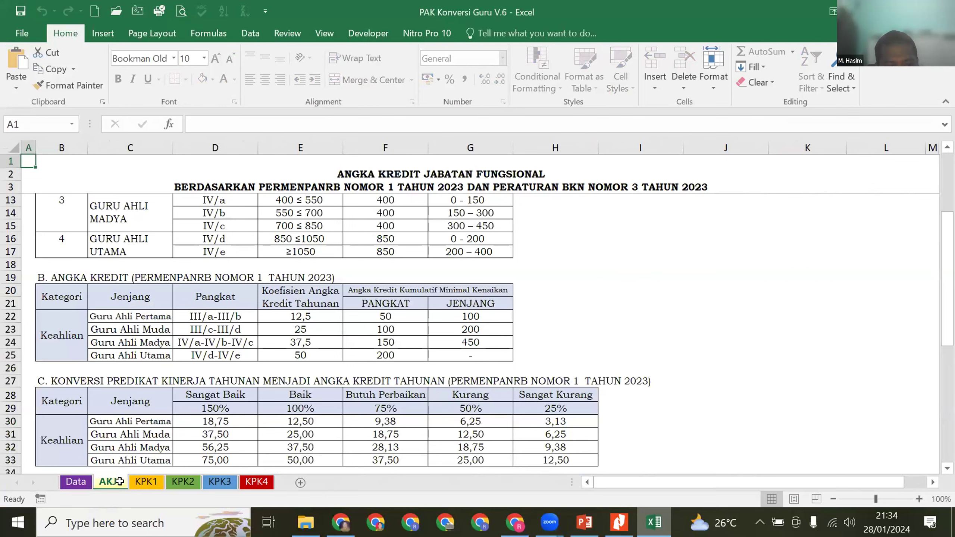
scroll(199, 247, up, 3)
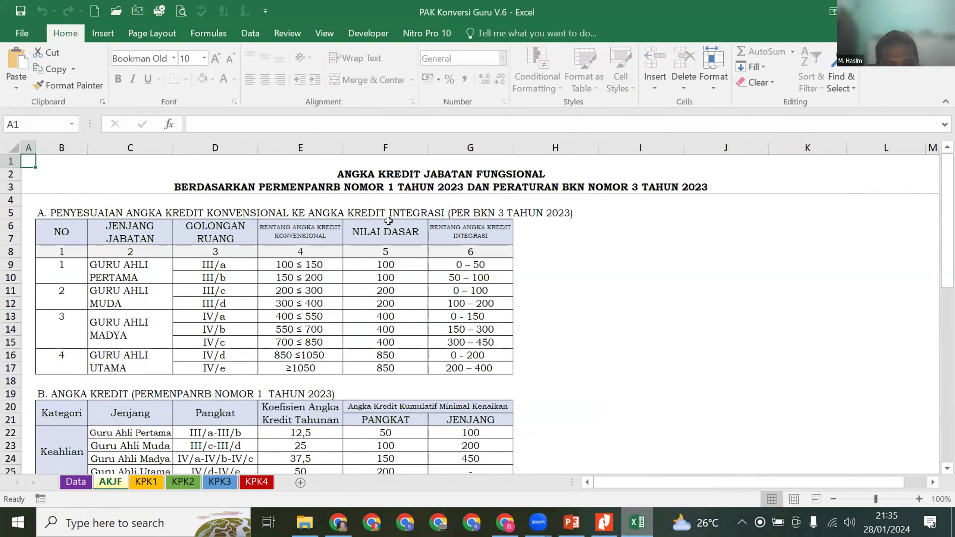
click(470, 213)
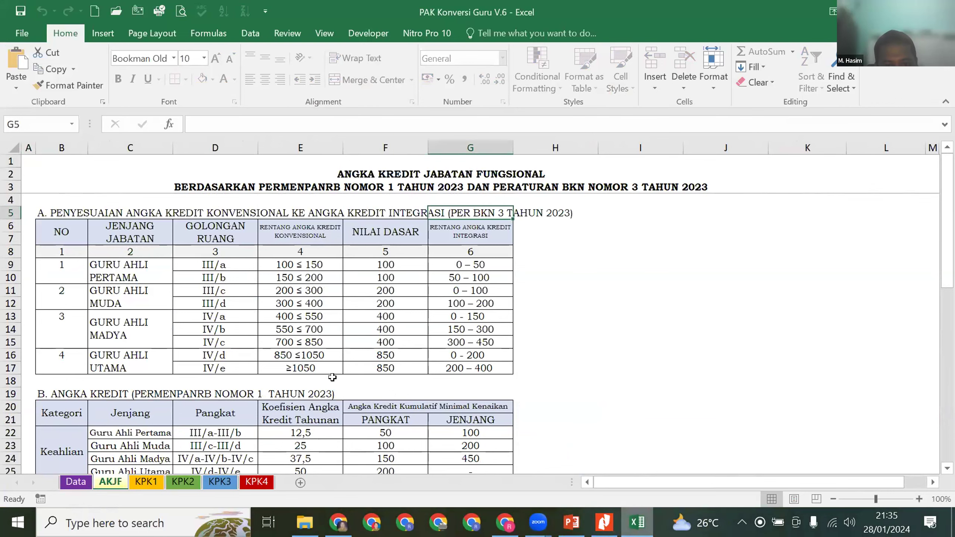
scroll(248, 263, down, 1)
scroll(247, 264, down, 3)
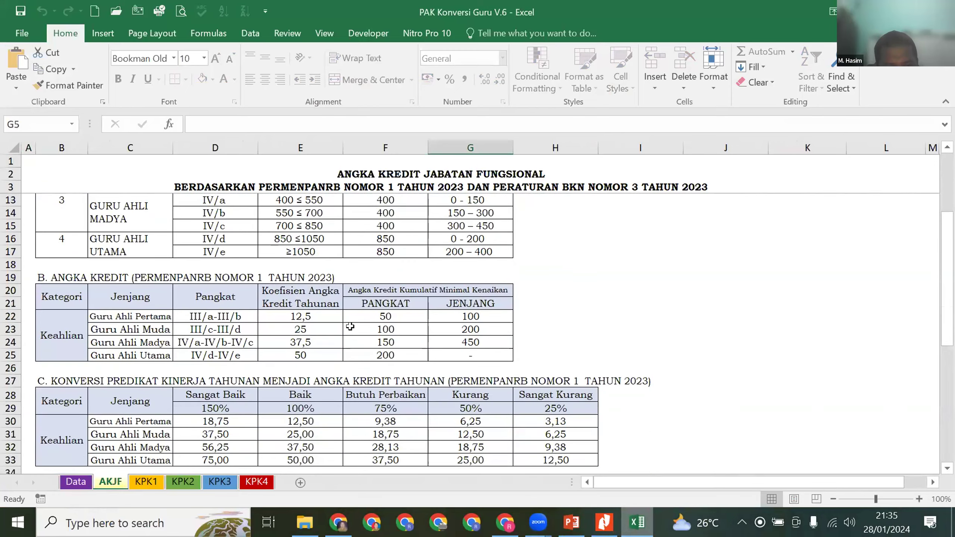
scroll(138, 286, down, 1)
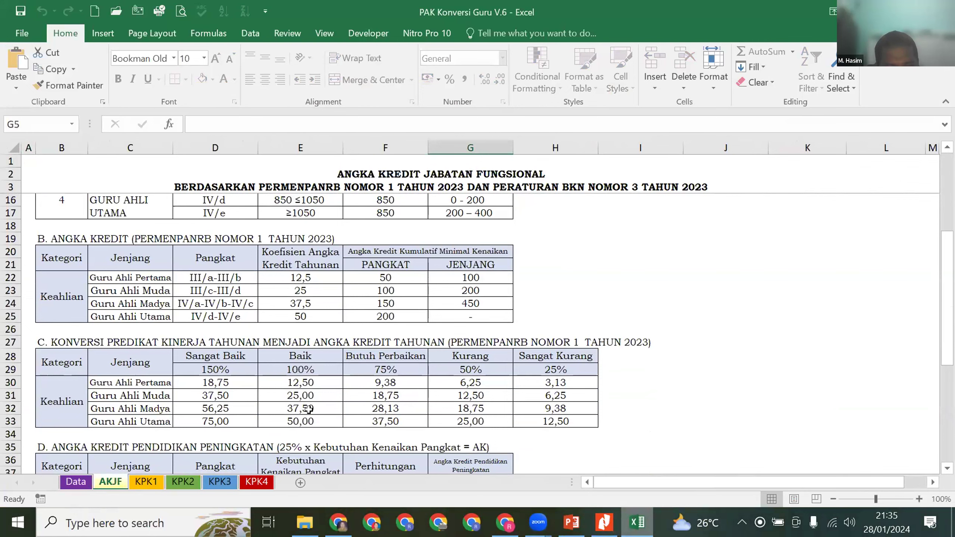
click(286, 382)
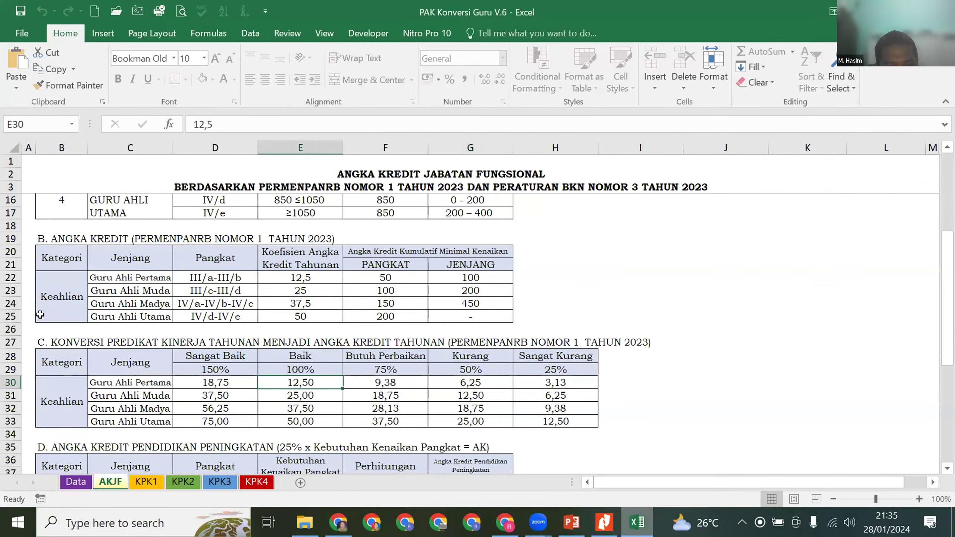
Examine AKJF section D, following how the 25% education credit is calculated for Guru Ahli Pertama, III/a-III/b
scroll(169, 338, down, 3)
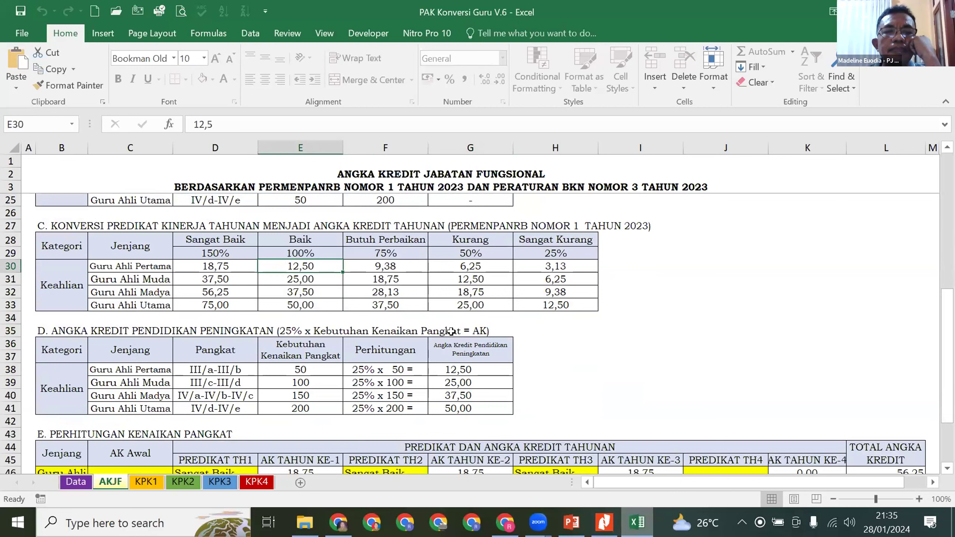
click(94, 342)
key(Up)
key(Right)
key(Right)
key(Right)
key(Right)
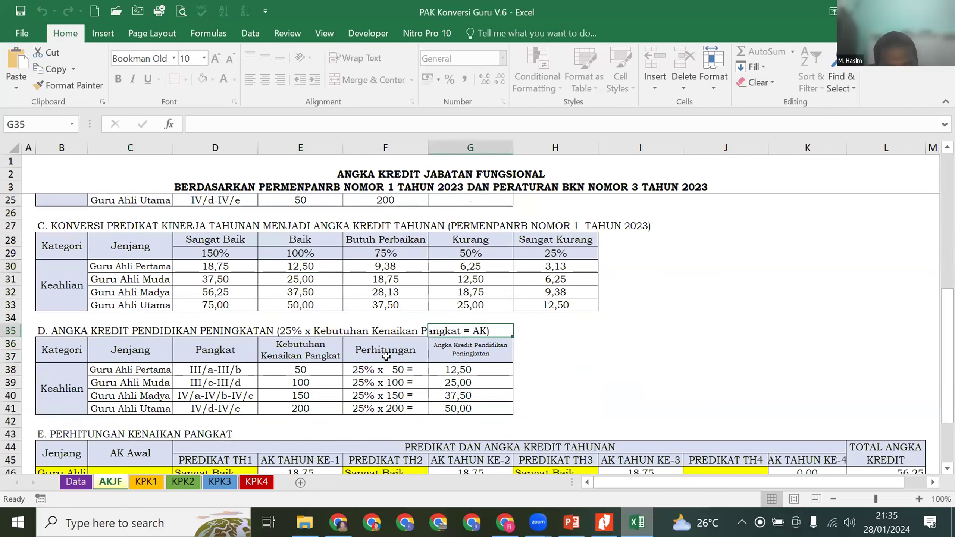
key(Left)
key(Left)
key(Left)
key(Left)
key(Left)
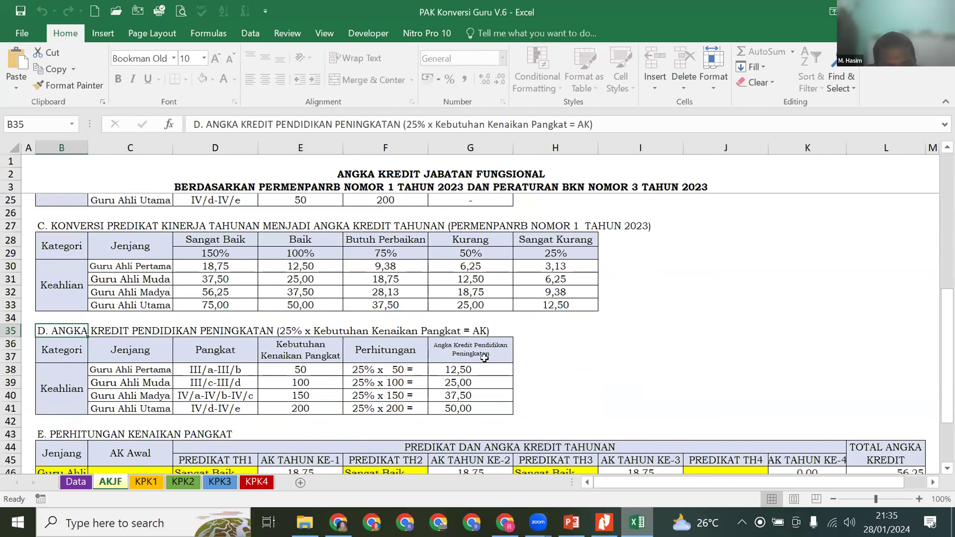
key(Down)
key(Down)
key(Down)
key(Right)
key(Right)
key(Right)
key(Right)
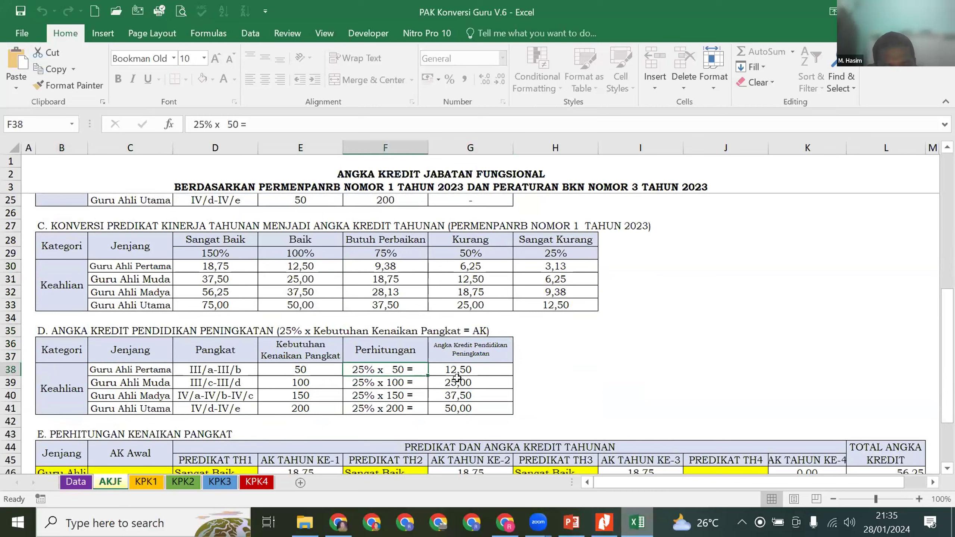
click(224, 372)
Examine AKJF section E, following the Guru Ahli Pertama row with Sangat Baik from the first-year predicate through the fourth-year credit and total
scroll(224, 373, down, 3)
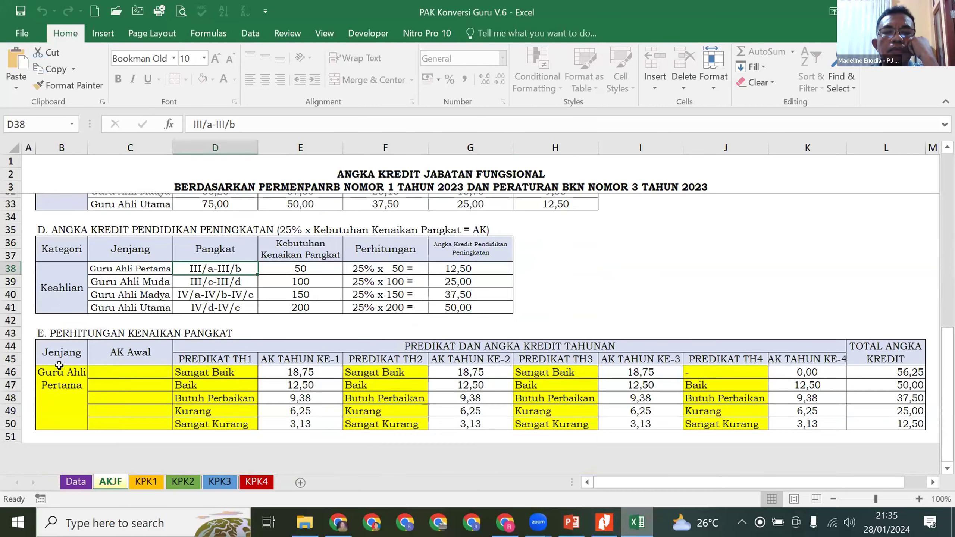
click(68, 370)
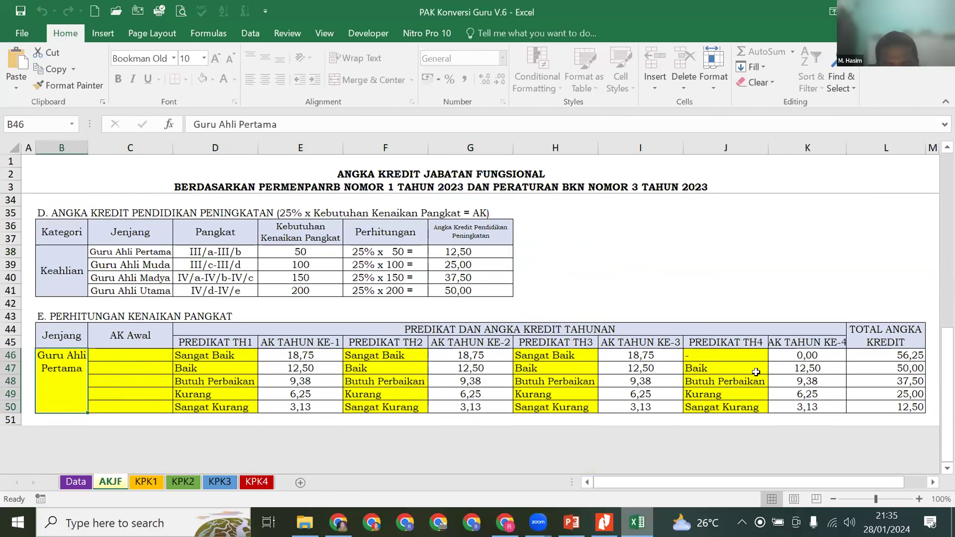
click(886, 355)
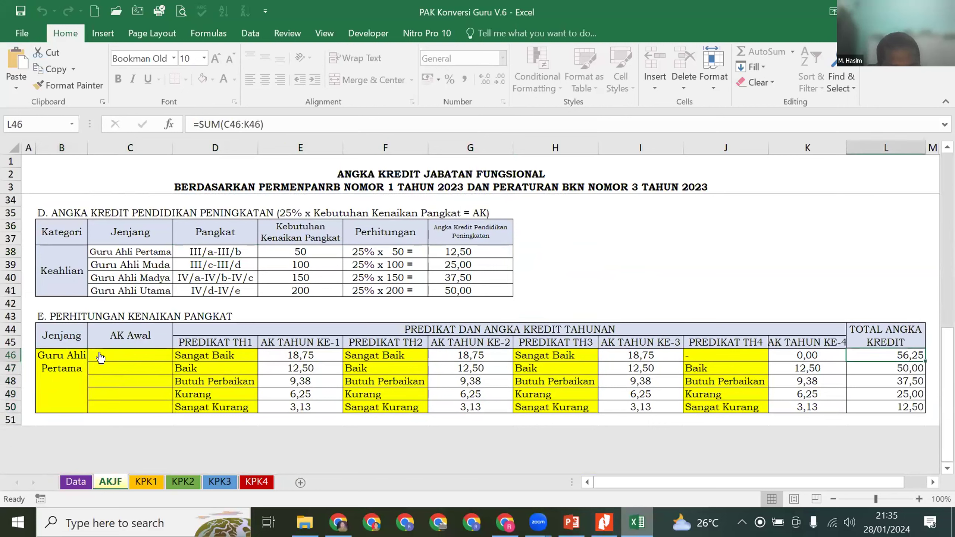
click(49, 358)
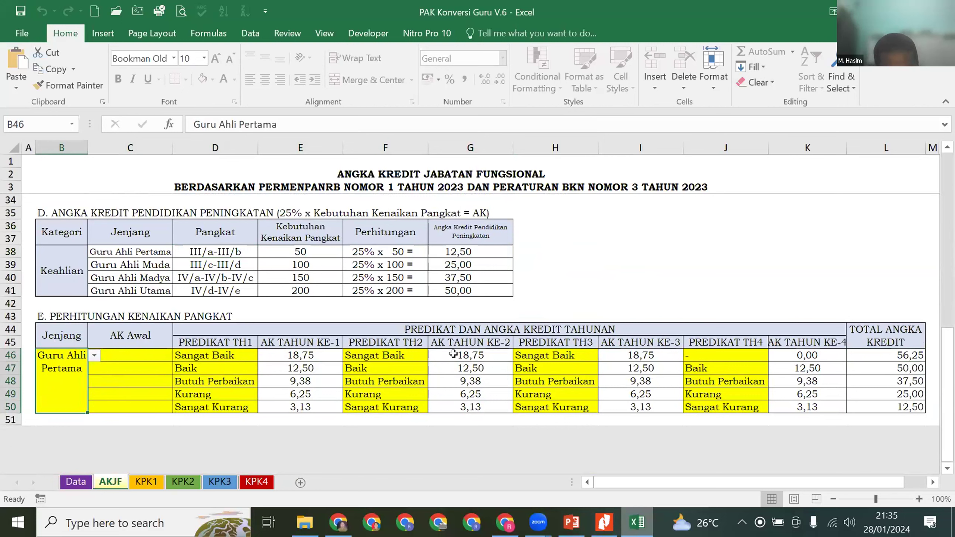
key(Right)
key(Right)
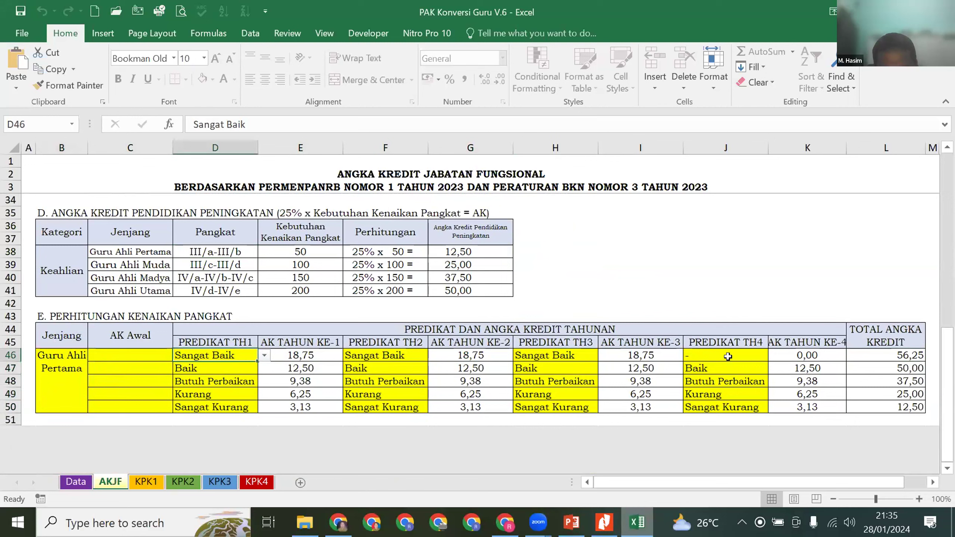
key(Right)
key(Right)
key(Right)
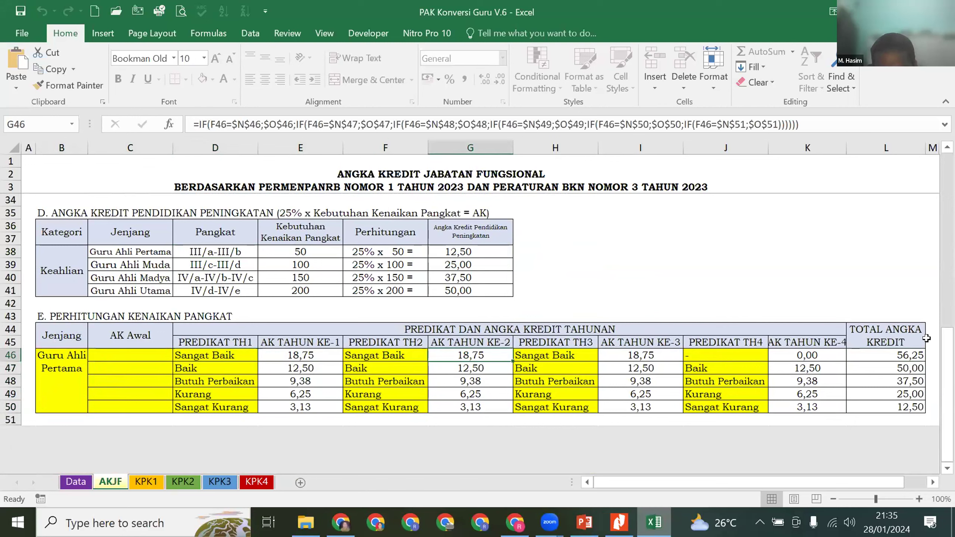
key(Right)
key(Right)
key(Right)
key(Right)
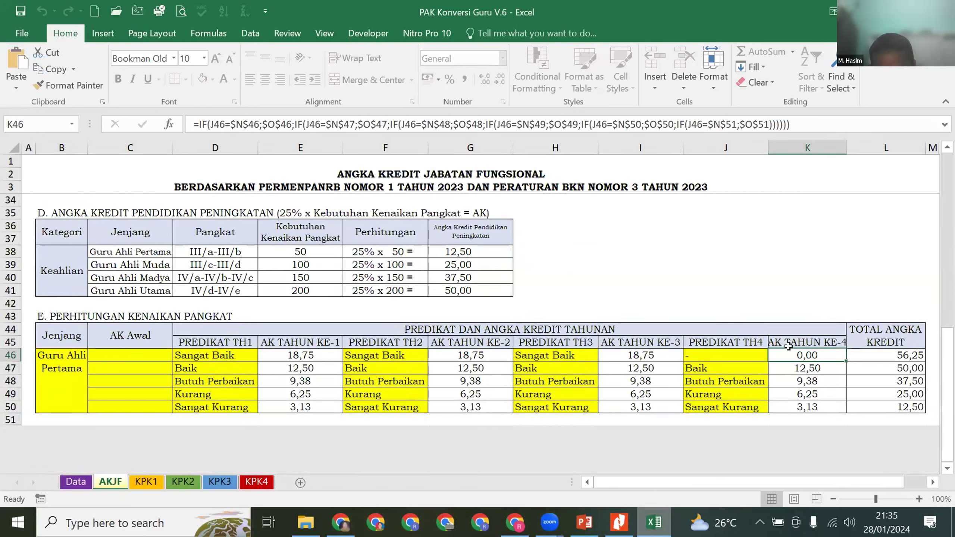
Set the Jenjang in the section E promotion calculation to Guru Ahli Muda
click(84, 363)
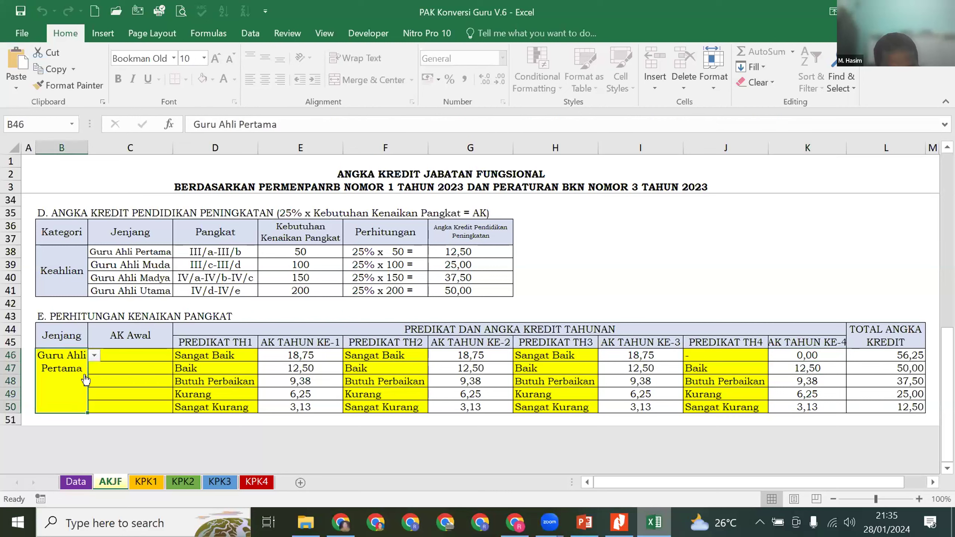
key(alt+Down)
key(Down)
key(Return)
Review the yearly credits and totals for Guru Ahli Muda in section E, comparing the Sangat Baik and Baik rows
click(324, 355)
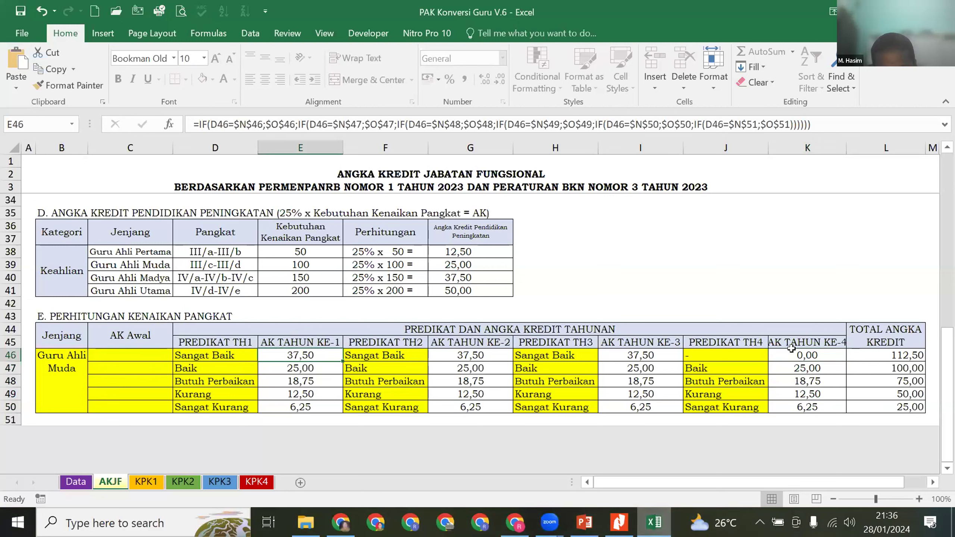
key(Right)
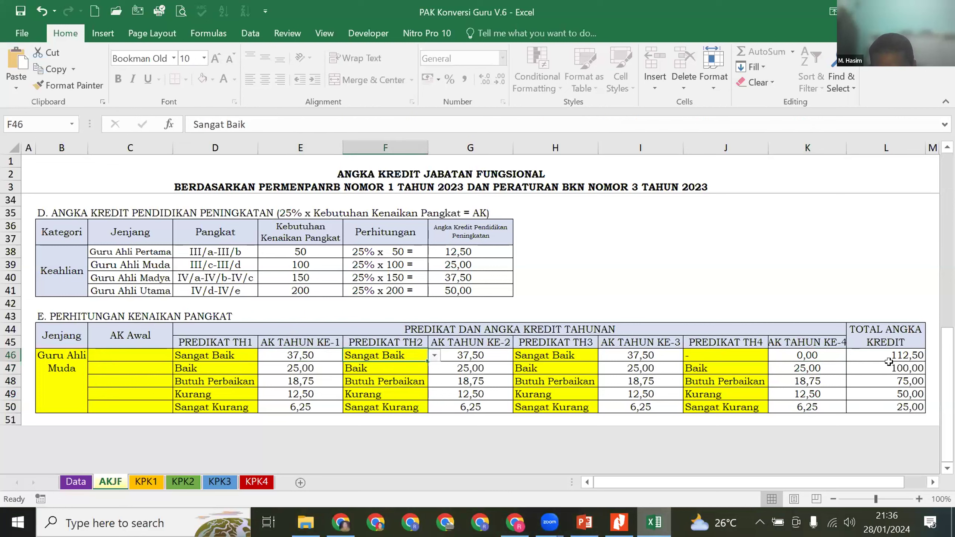
key(Right)
key(Right)
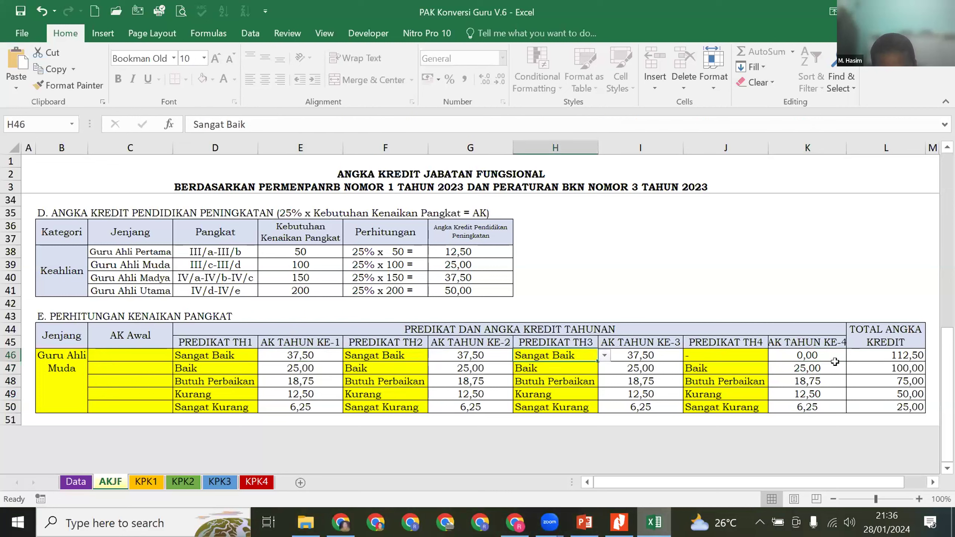
key(Return)
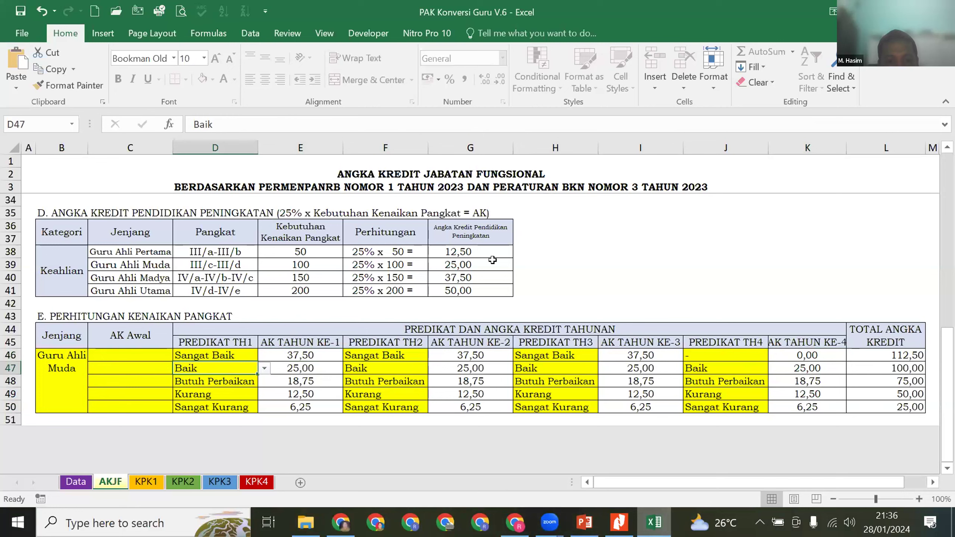
scroll(485, 265, up, 10)
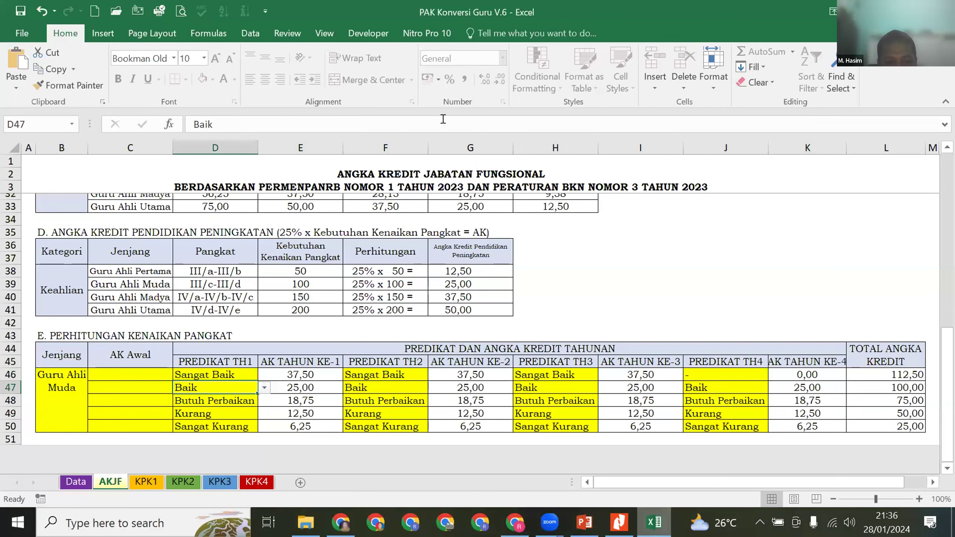